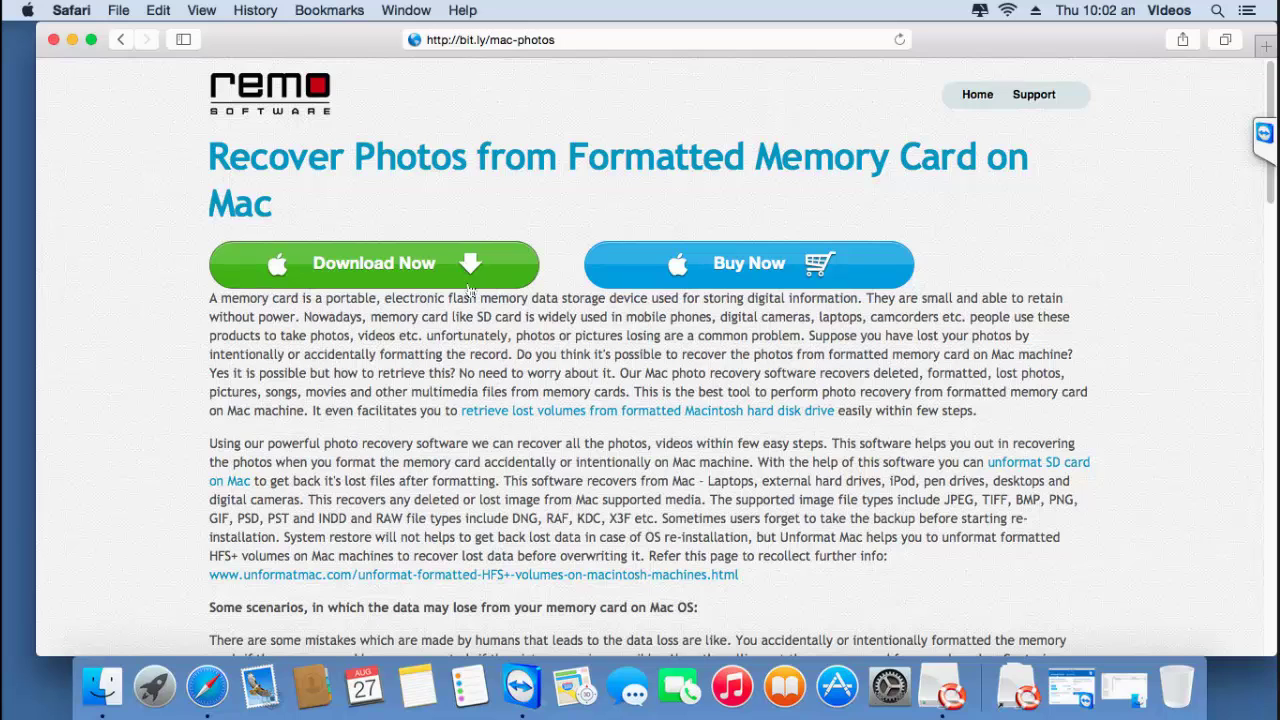
- Minimise the Safari window showing the Remo memory-card recovery page to the Dock
left_click(72, 40)
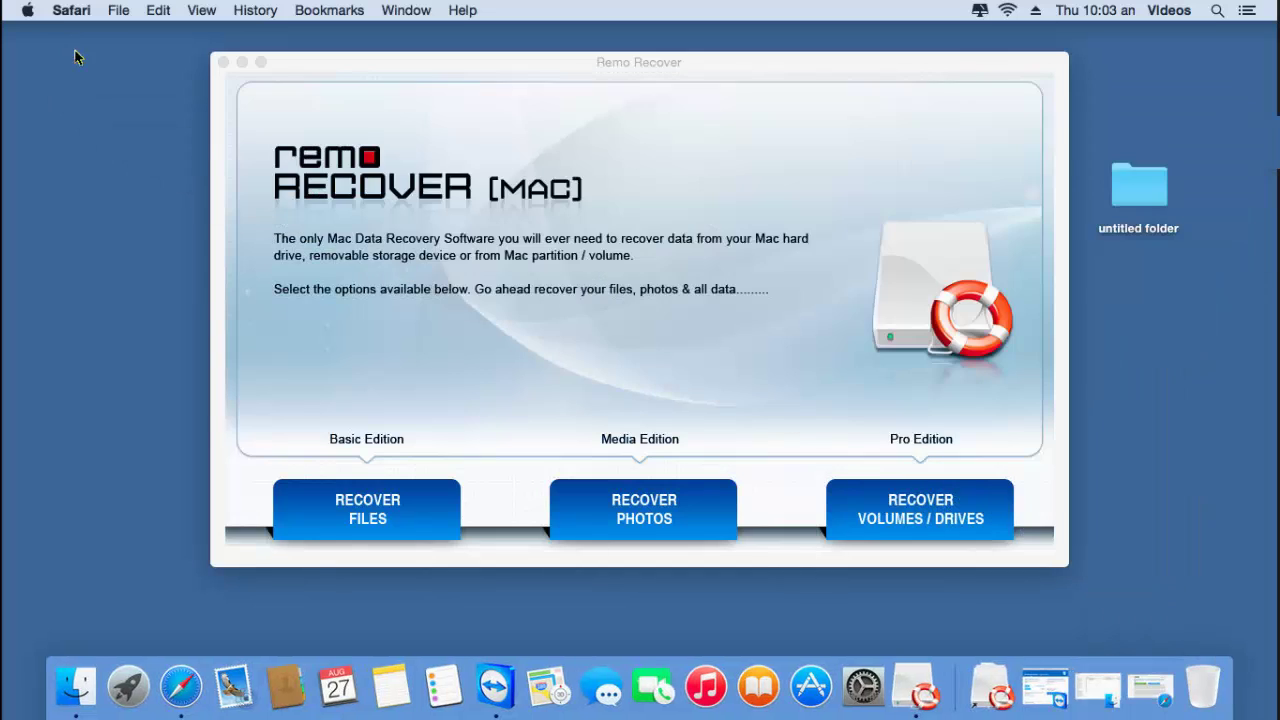
- Review the Recover Files, Recover Photos and Recover Volumes / Drives descriptions, then choose Recover Volumes / Drives
left_click(672, 357)
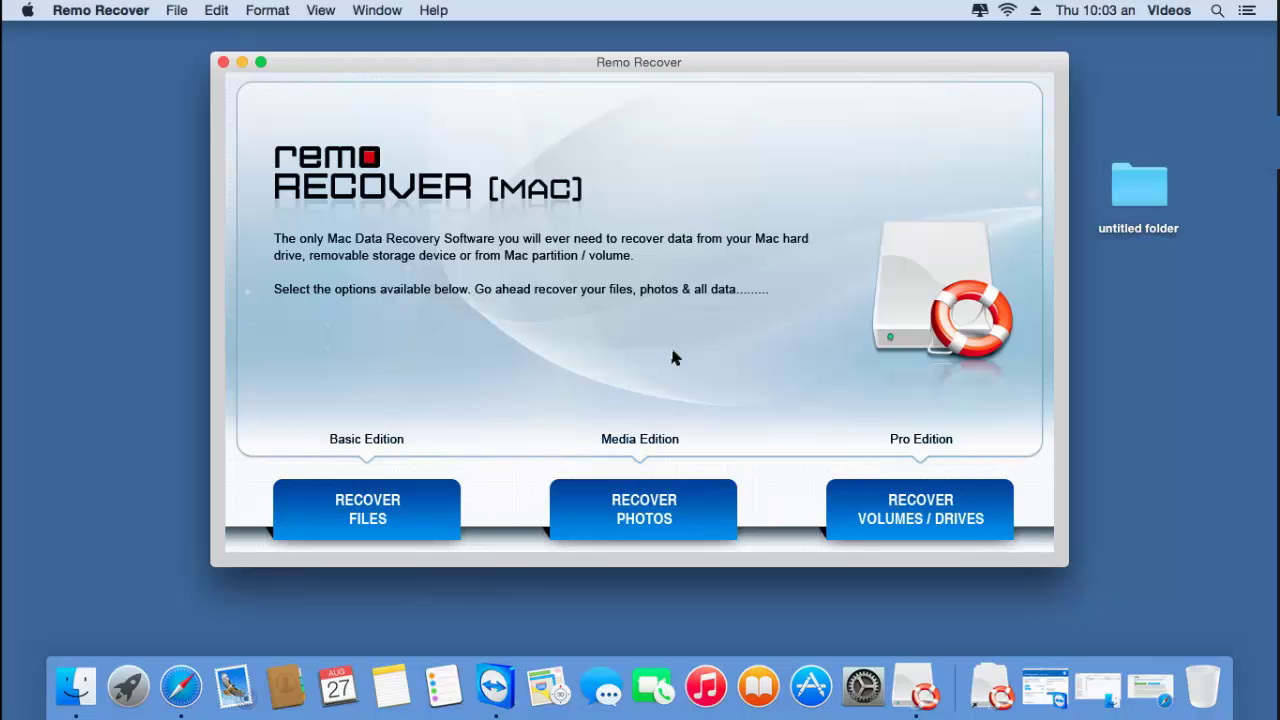
left_click(391, 518)
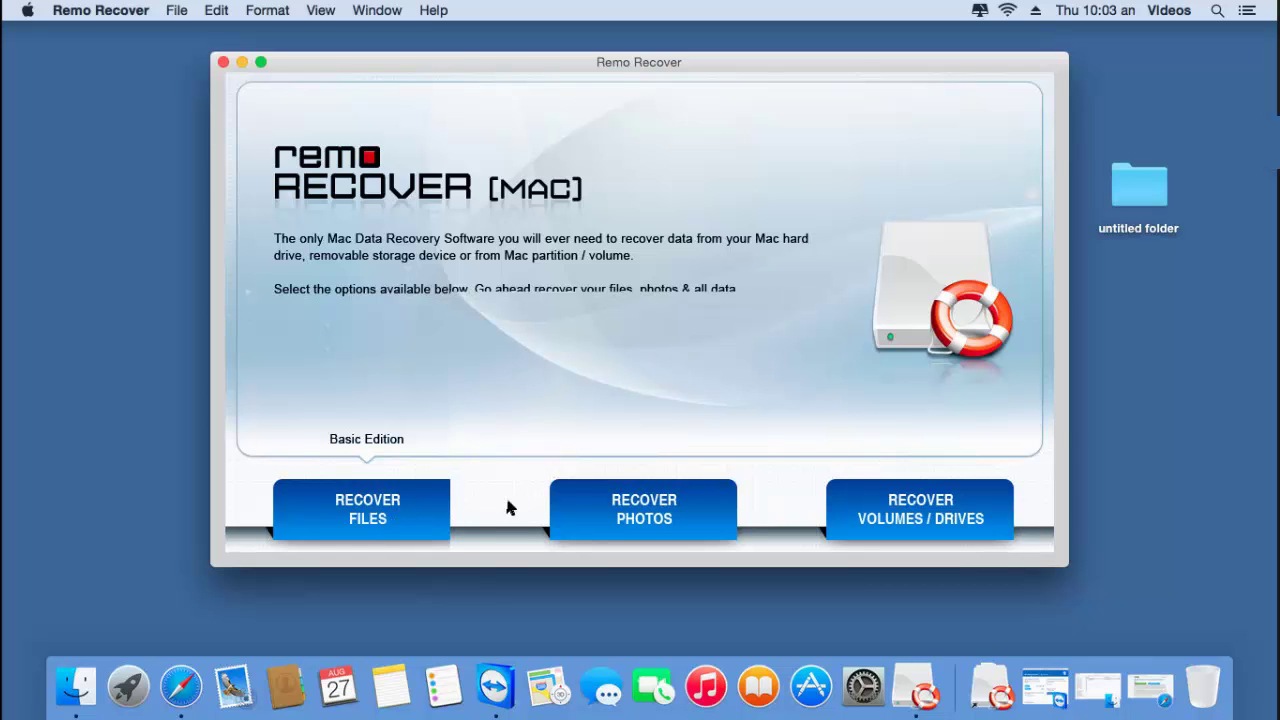
left_click(696, 514)
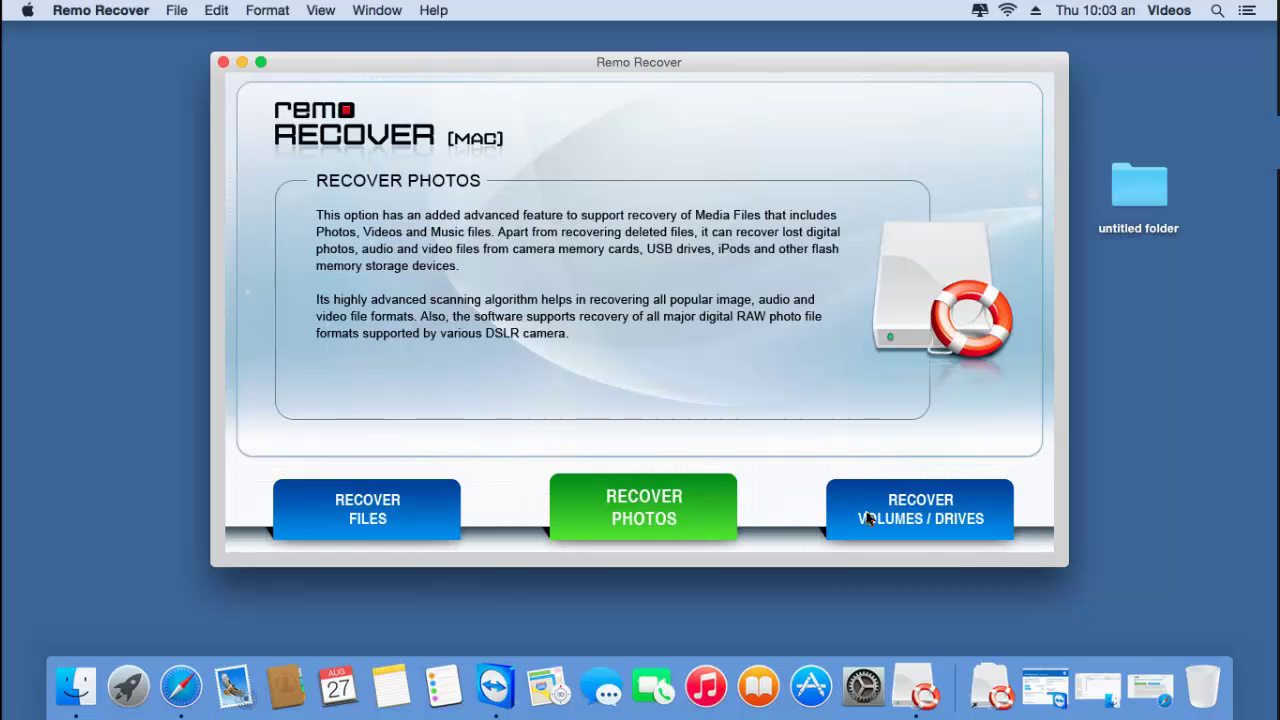
left_click(921, 527)
left_click(925, 513)
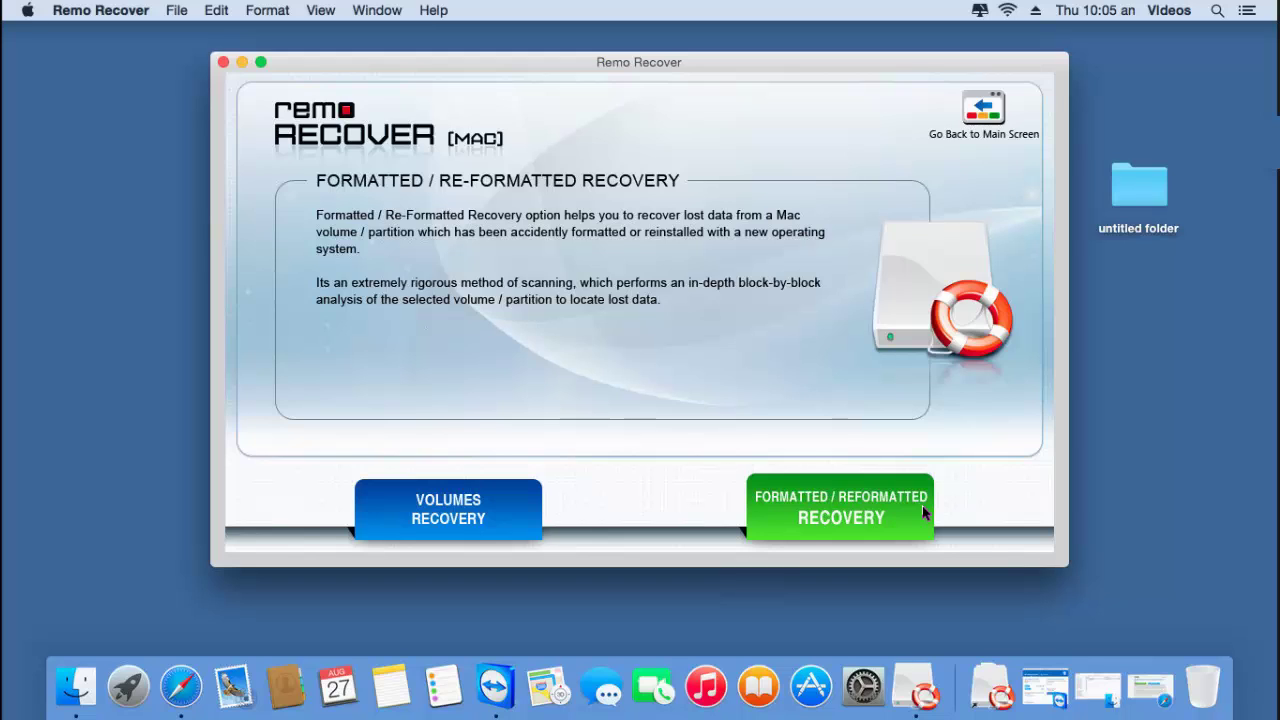
- Compare Volumes Recovery with Formatted / Reformatted Recovery and choose Formatted / Reformatted Recovery
left_click(480, 515)
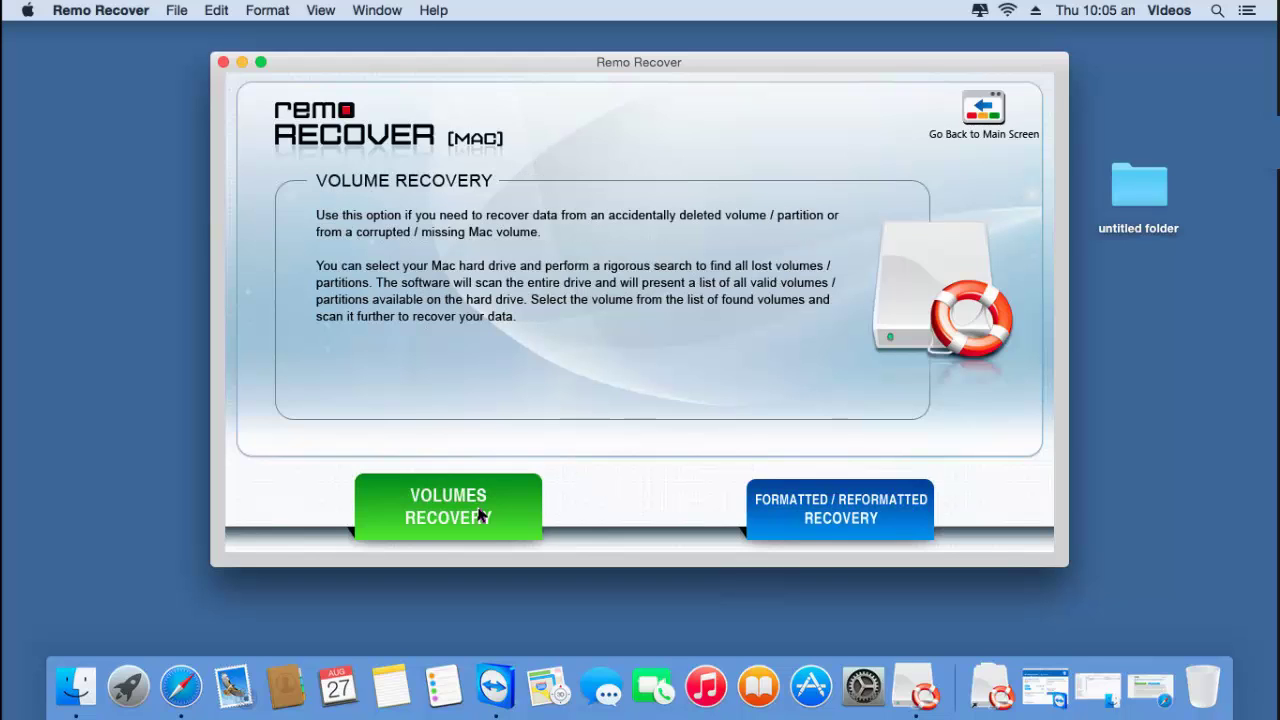
left_click(841, 520)
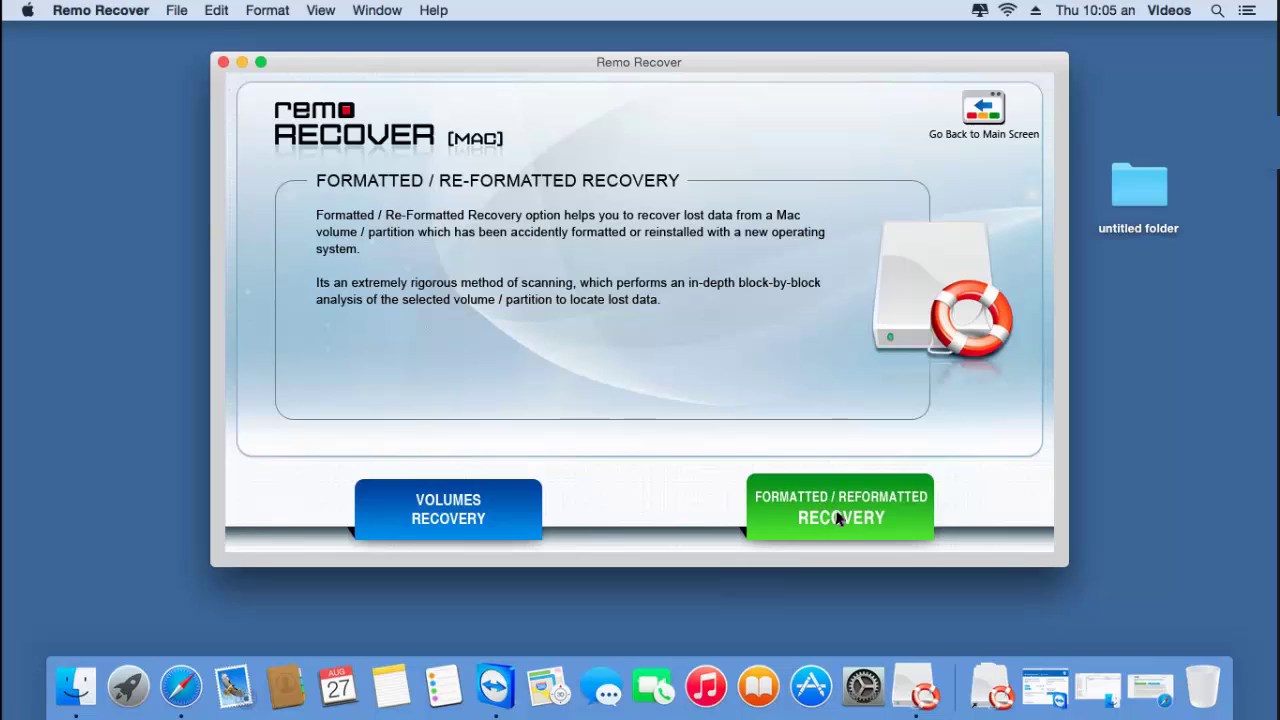
left_click(845, 515)
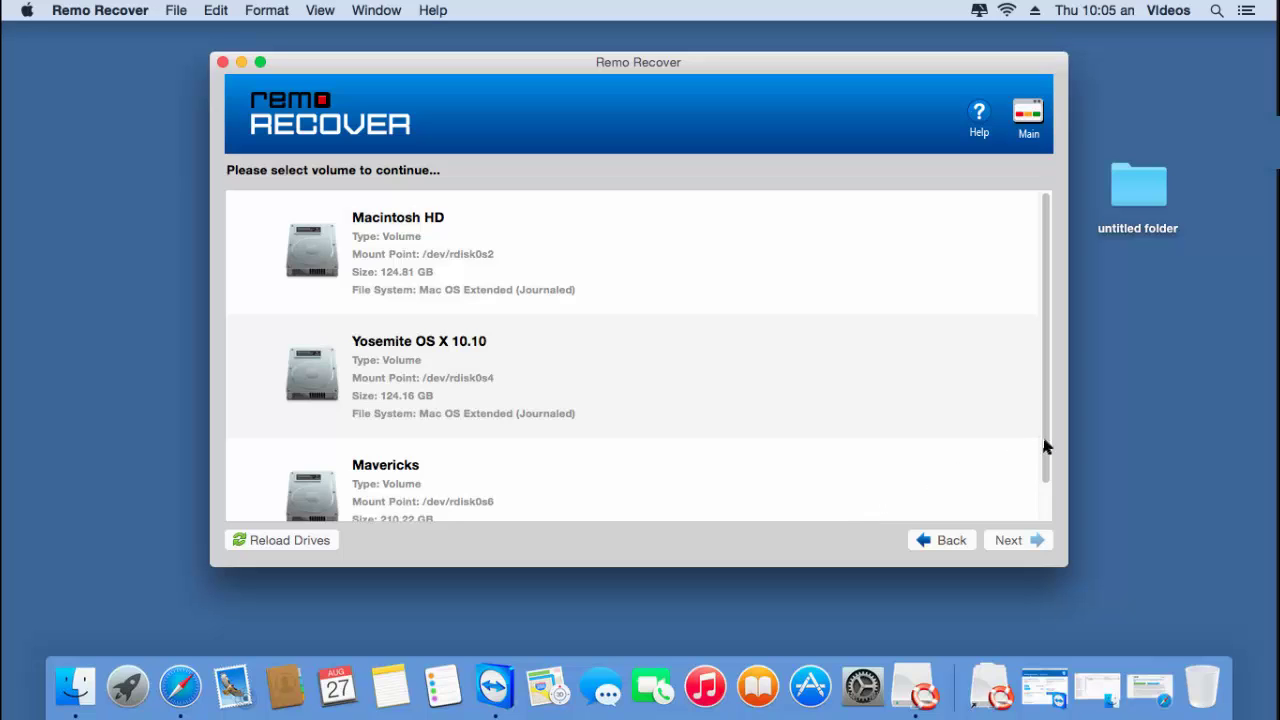
- Select the 210.22 GB Mavericks volume as the scan source and continue
left_click_drag(1054, 483, 1051, 519)
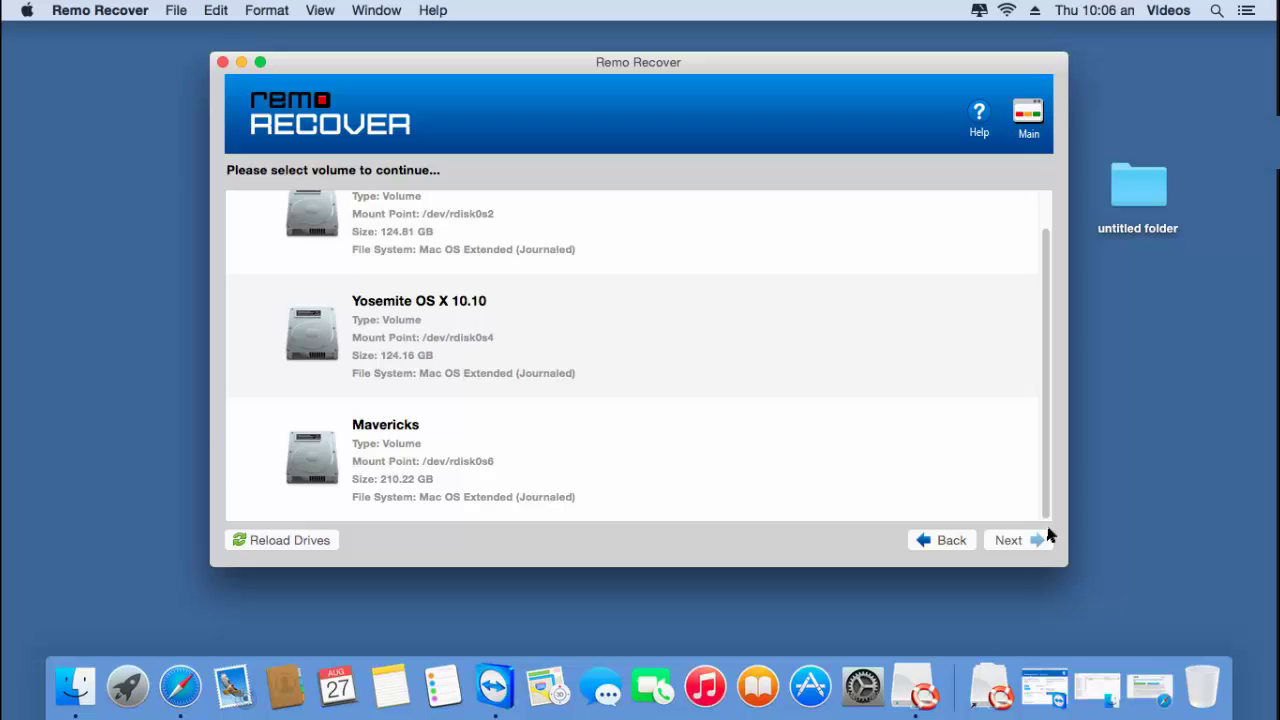
left_click(962, 490)
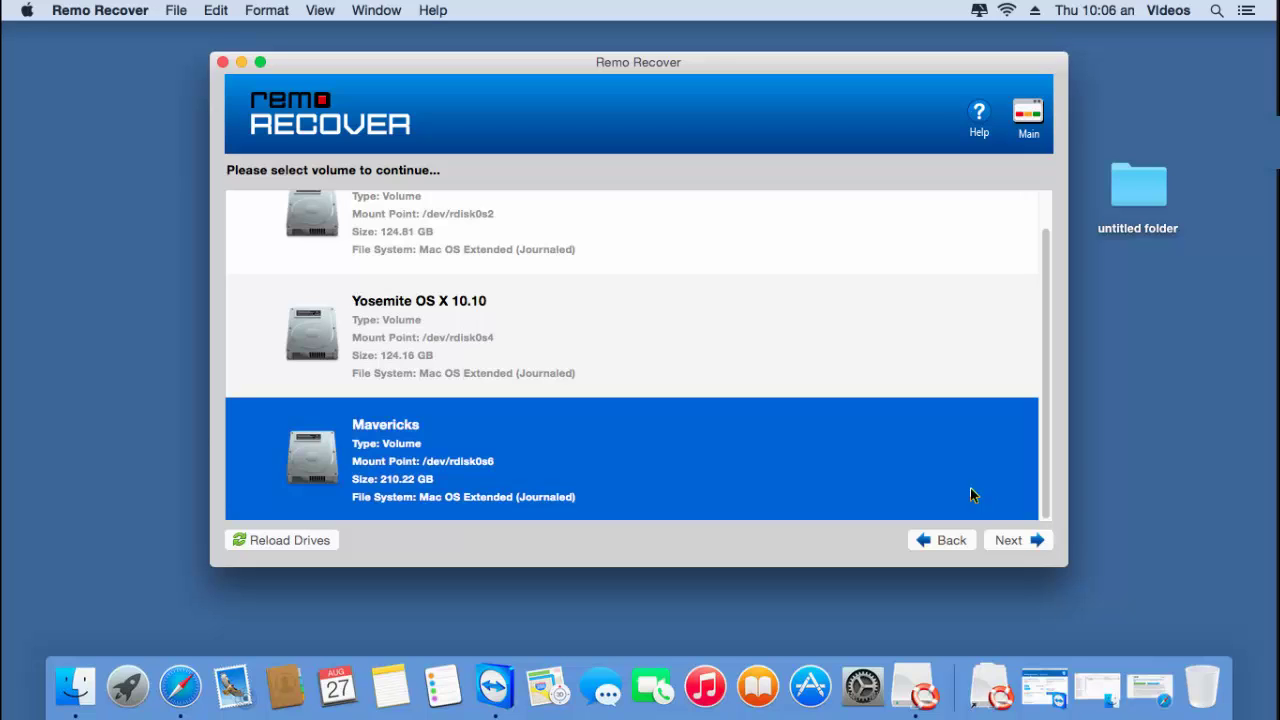
left_click(1010, 543)
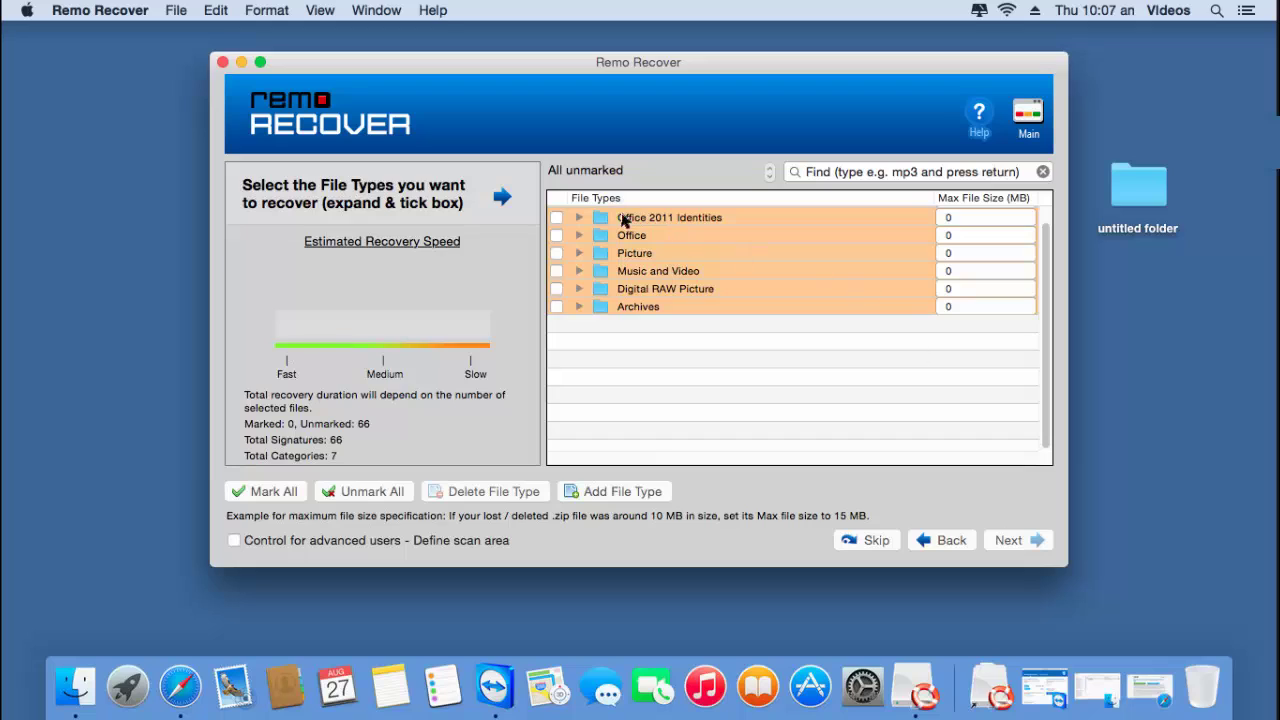
- Tick the Picture file types and run the scan until 6596 files (120.19 MB) are found
left_click(556, 254)
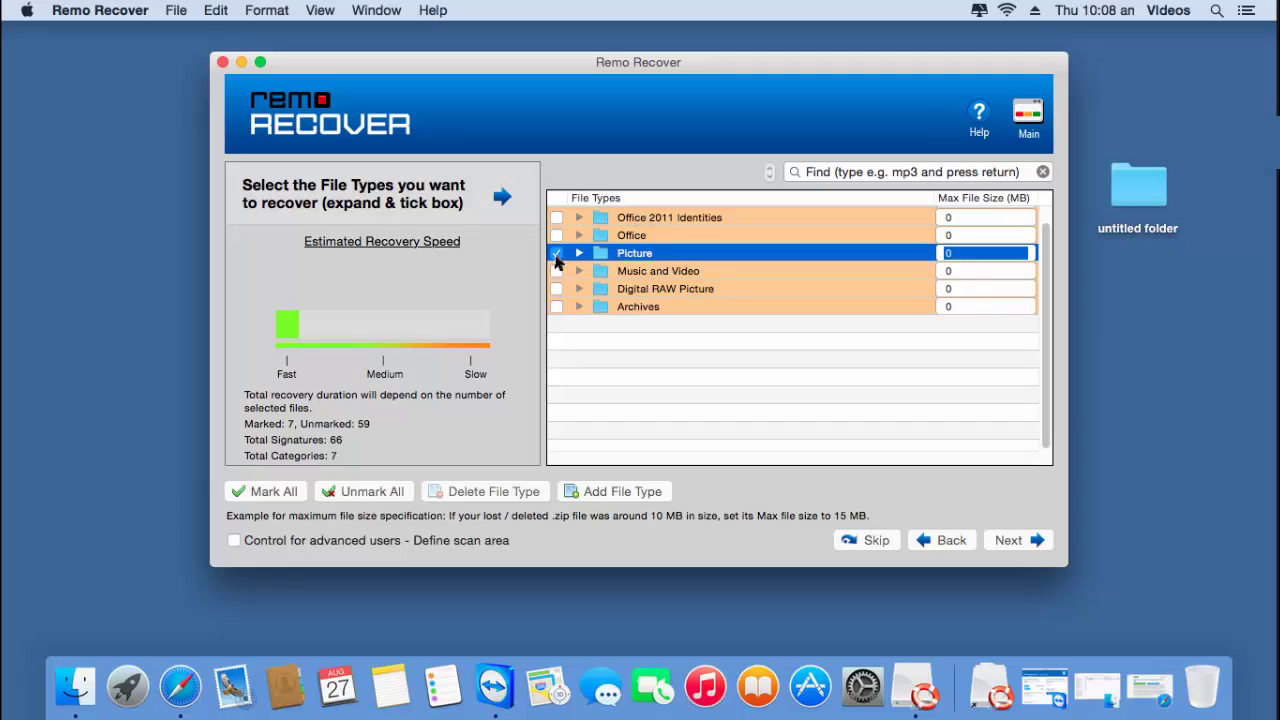
left_click(1015, 543)
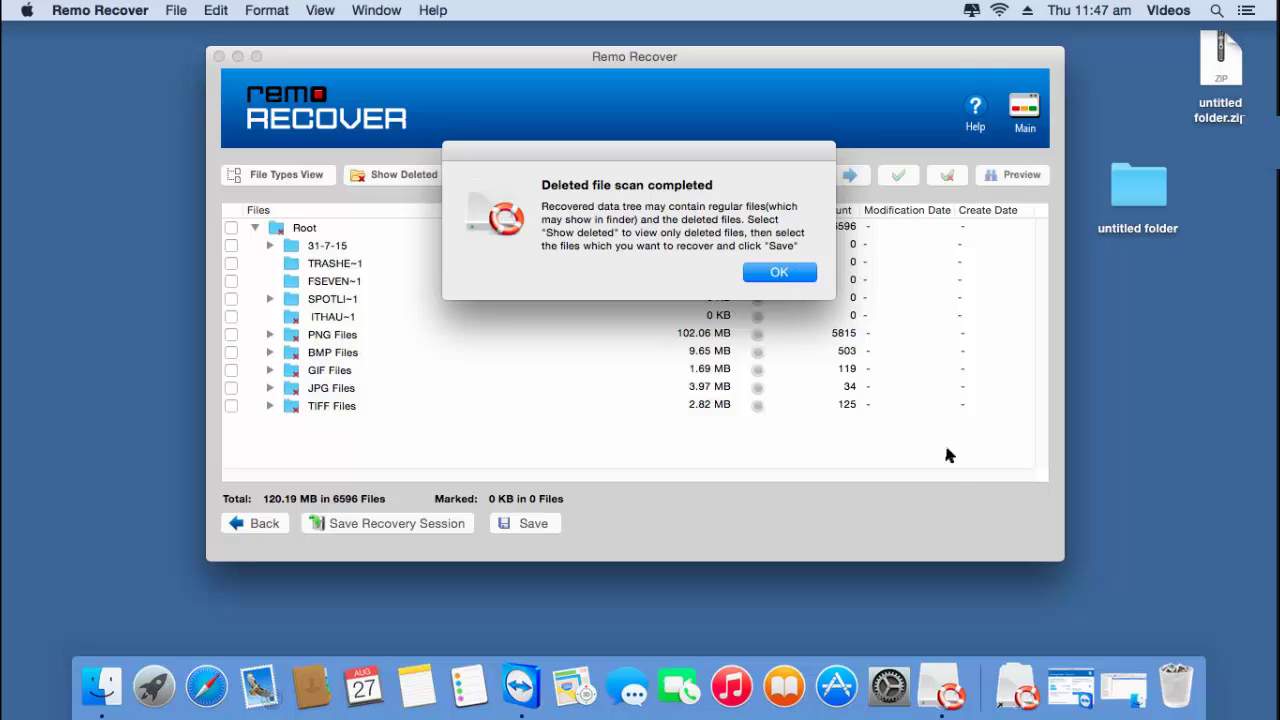
- Switch to File Types View, tick the jpg[34] group (3.97 MB), and start saving
key("Return")
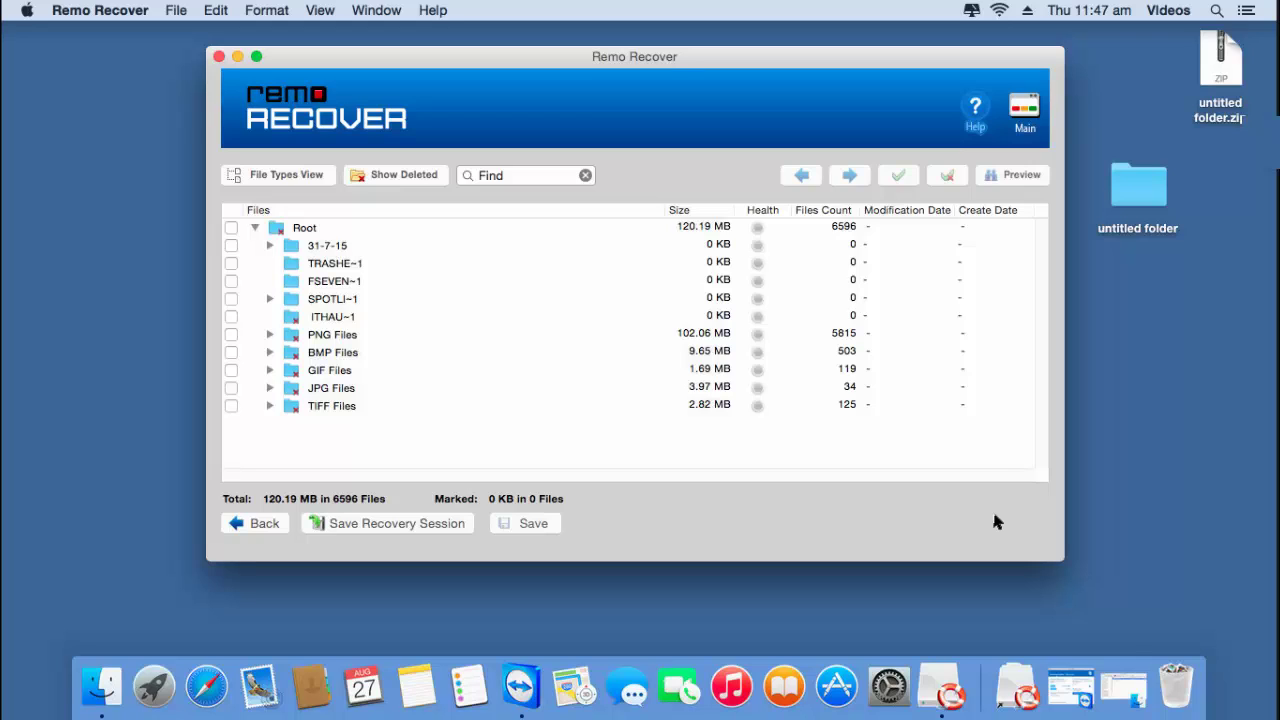
left_click(287, 175)
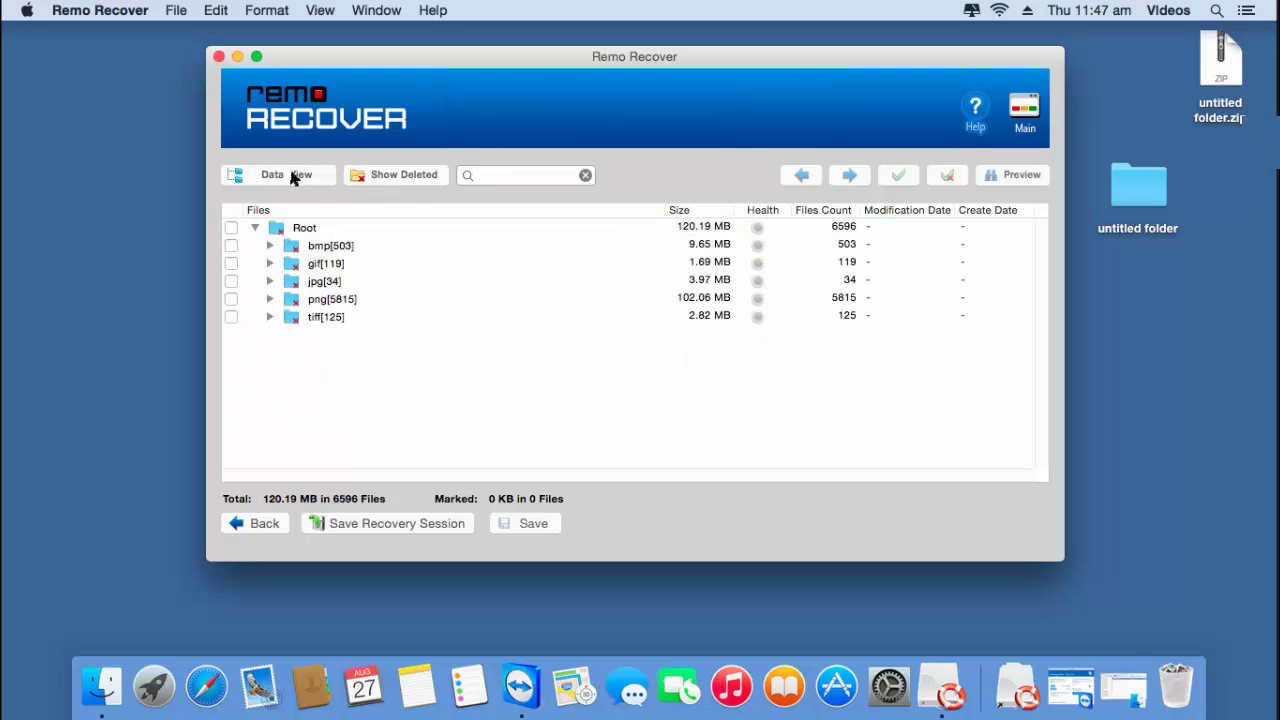
left_click(250, 263)
left_click(237, 281)
left_click(231, 281)
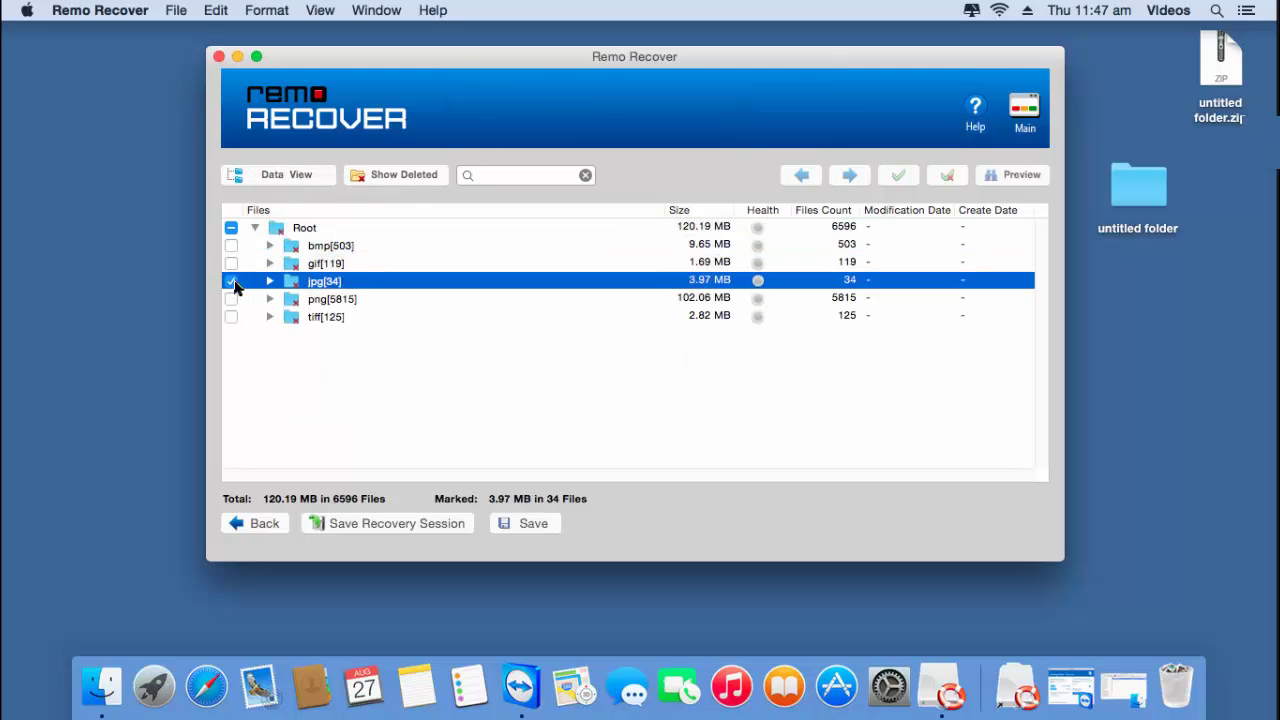
left_click(533, 522)
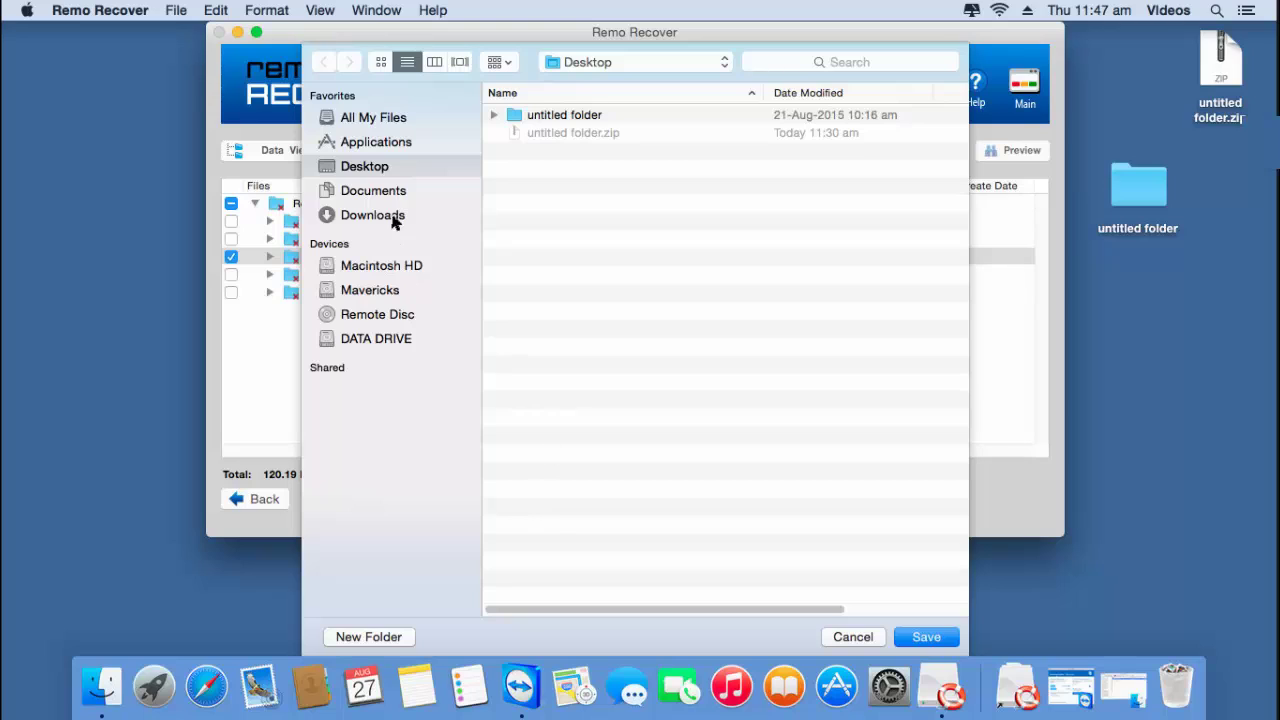
- Save the 34 jpg files into Desktop's untitled folder and acknowledge Saving Completed
left_click(562, 119)
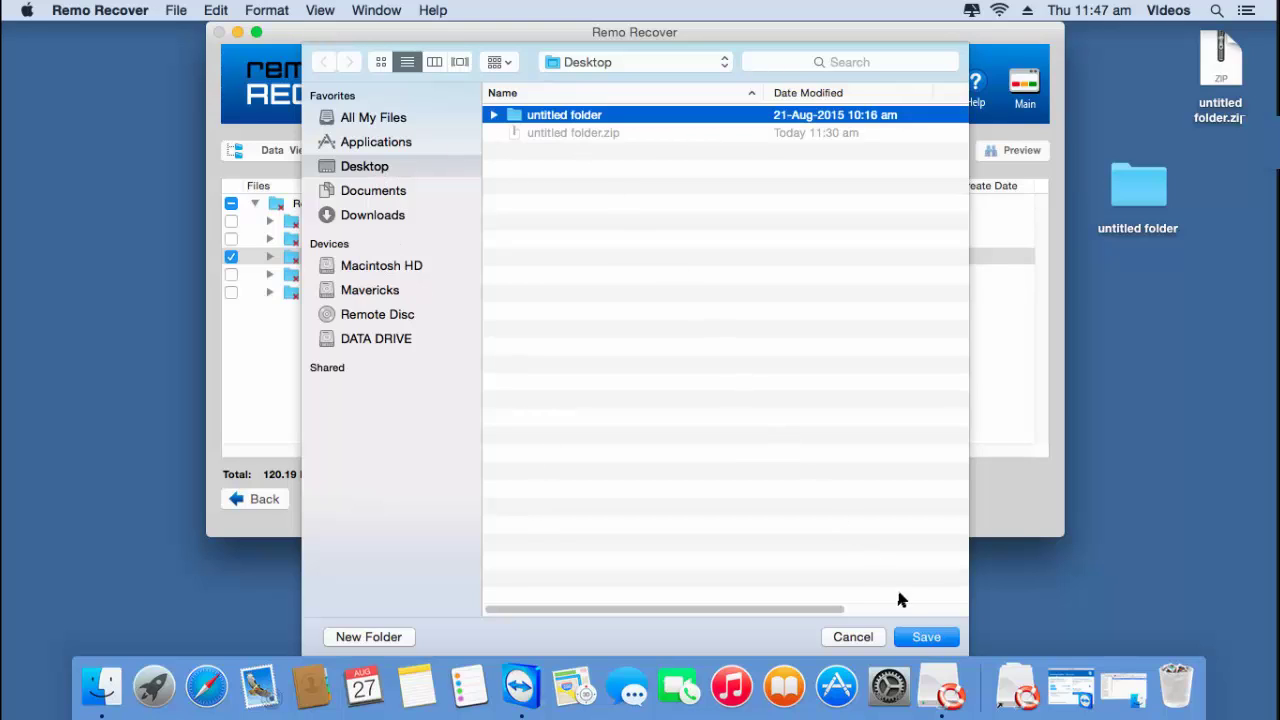
left_click(927, 637)
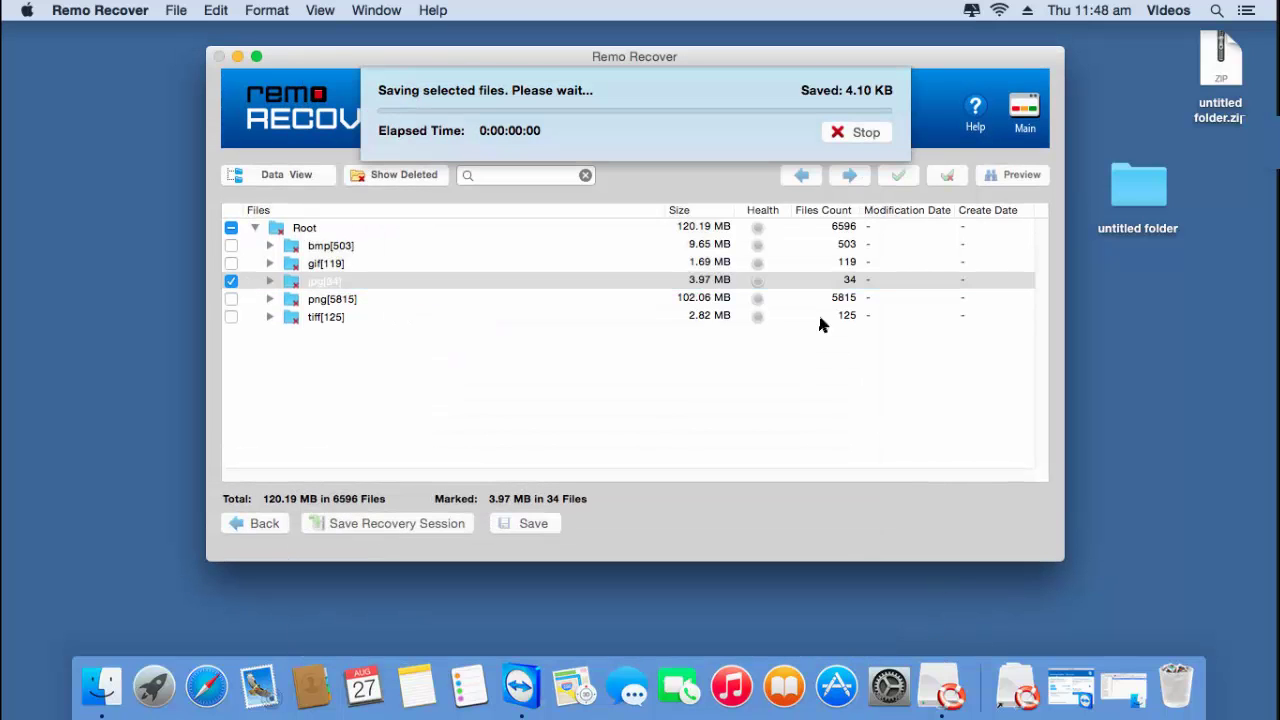
left_click(777, 266)
left_click(777, 262)
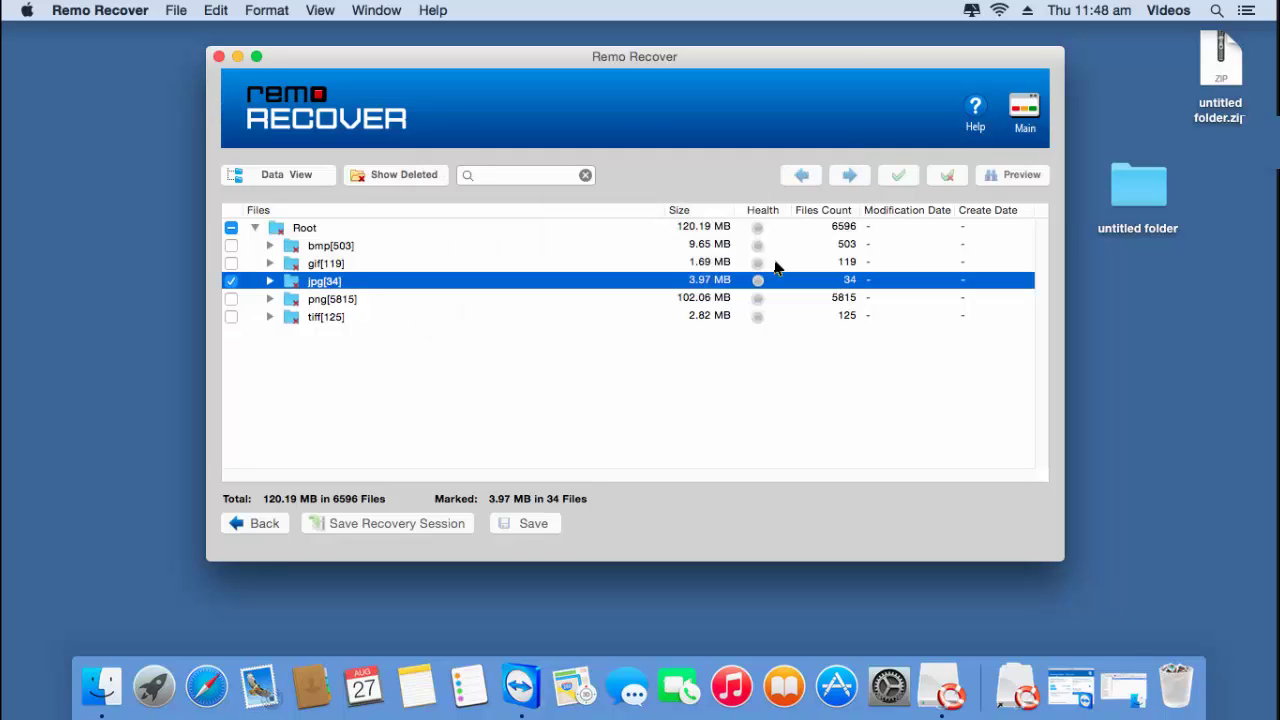
- Browse untitled folder > Root > jpg [34] thumbnails, then go back to untitled folder
double_click(1132, 190)
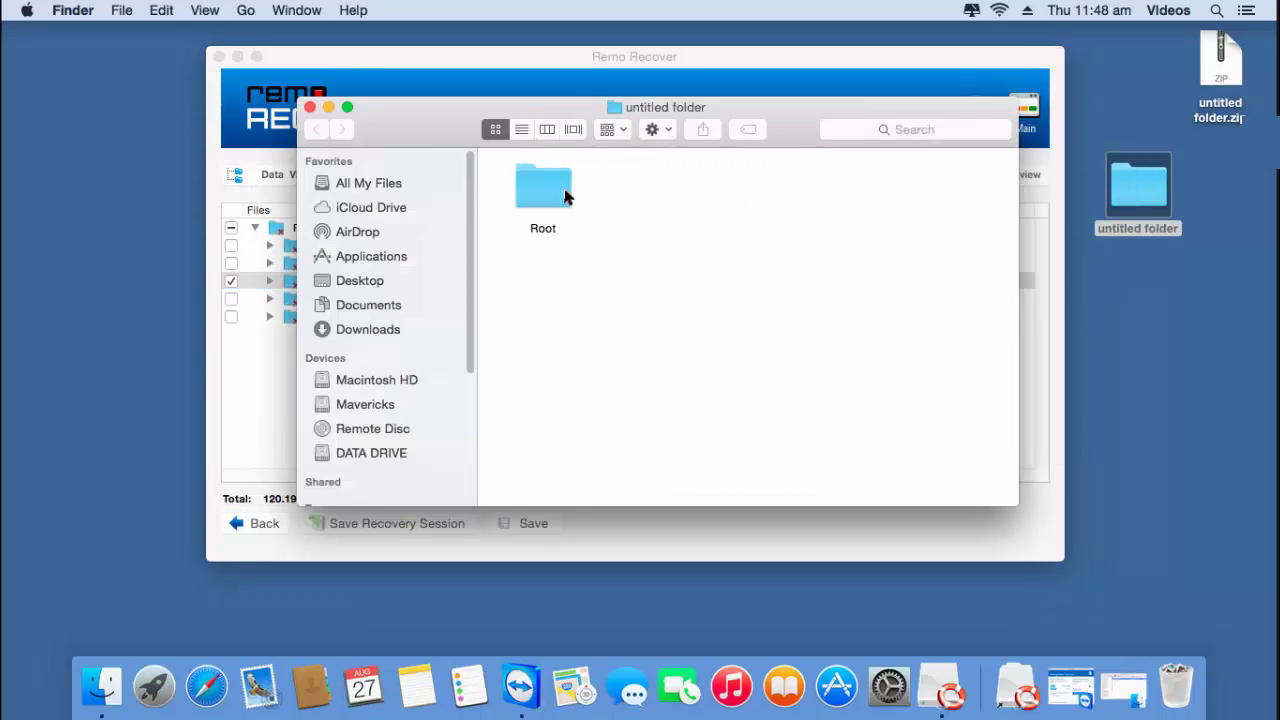
double_click(543, 190)
double_click(560, 192)
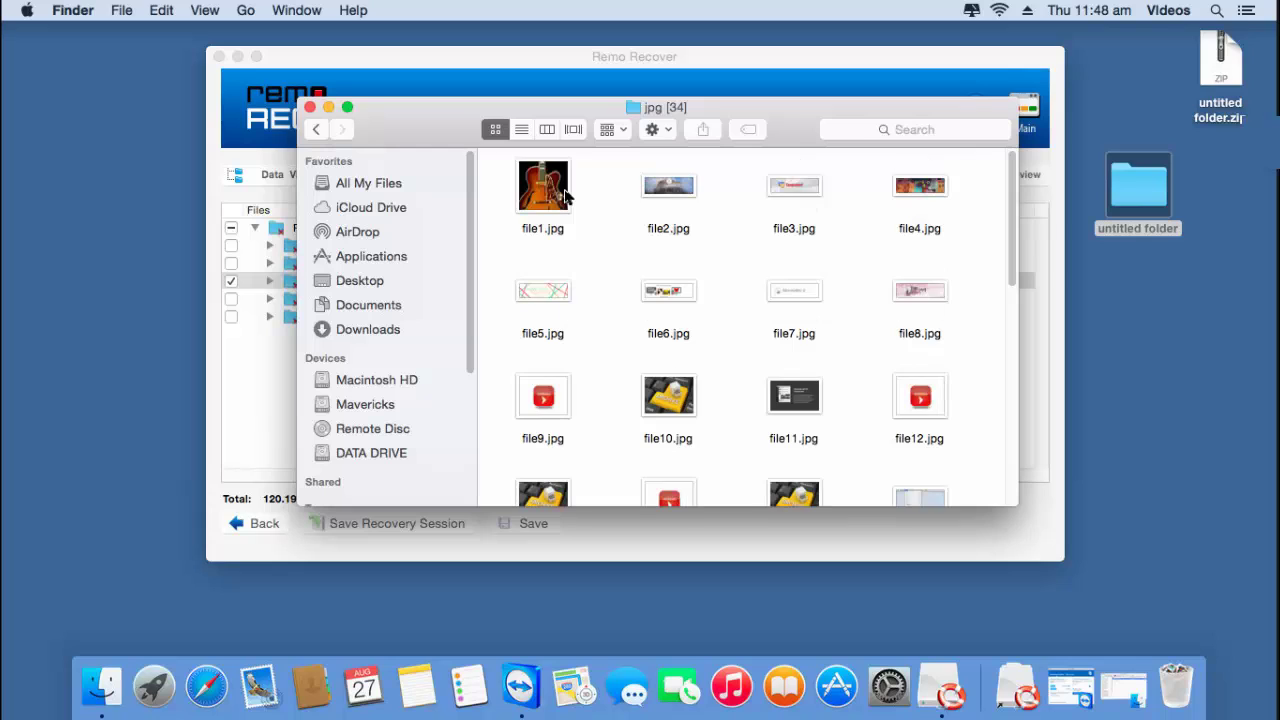
scroll(610, 292, "down", 10)
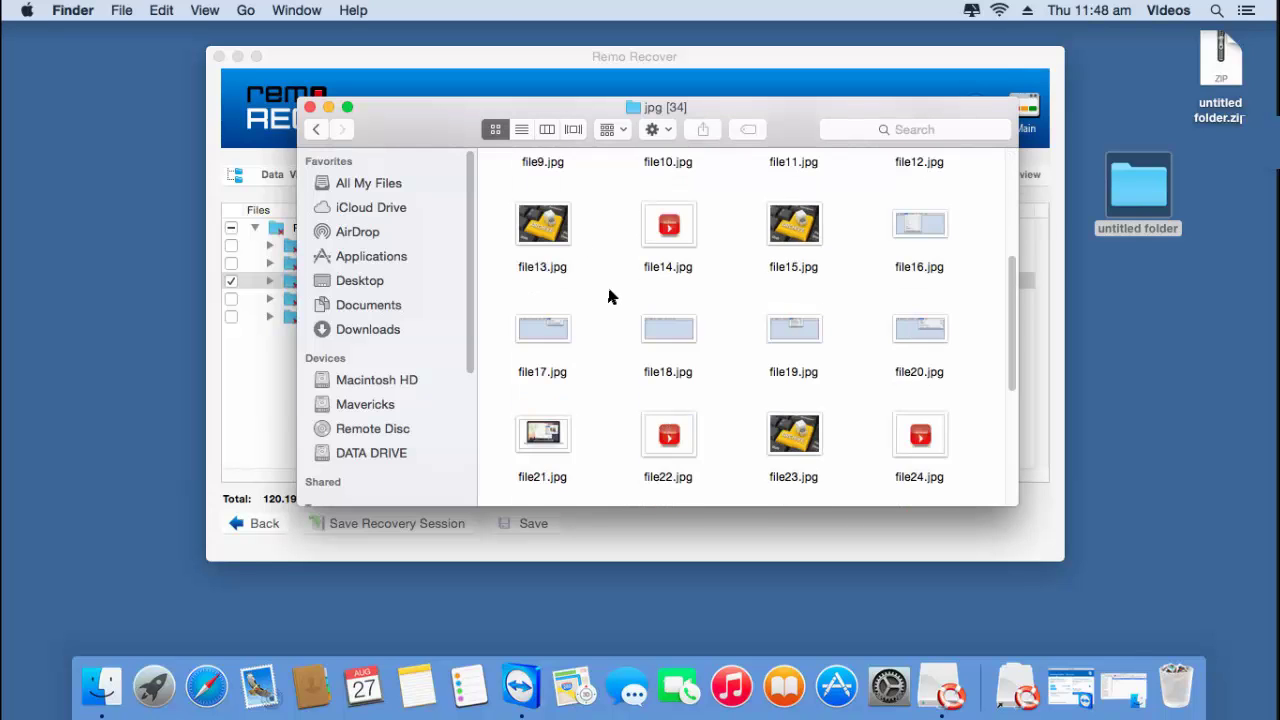
scroll(611, 296, "down", 5)
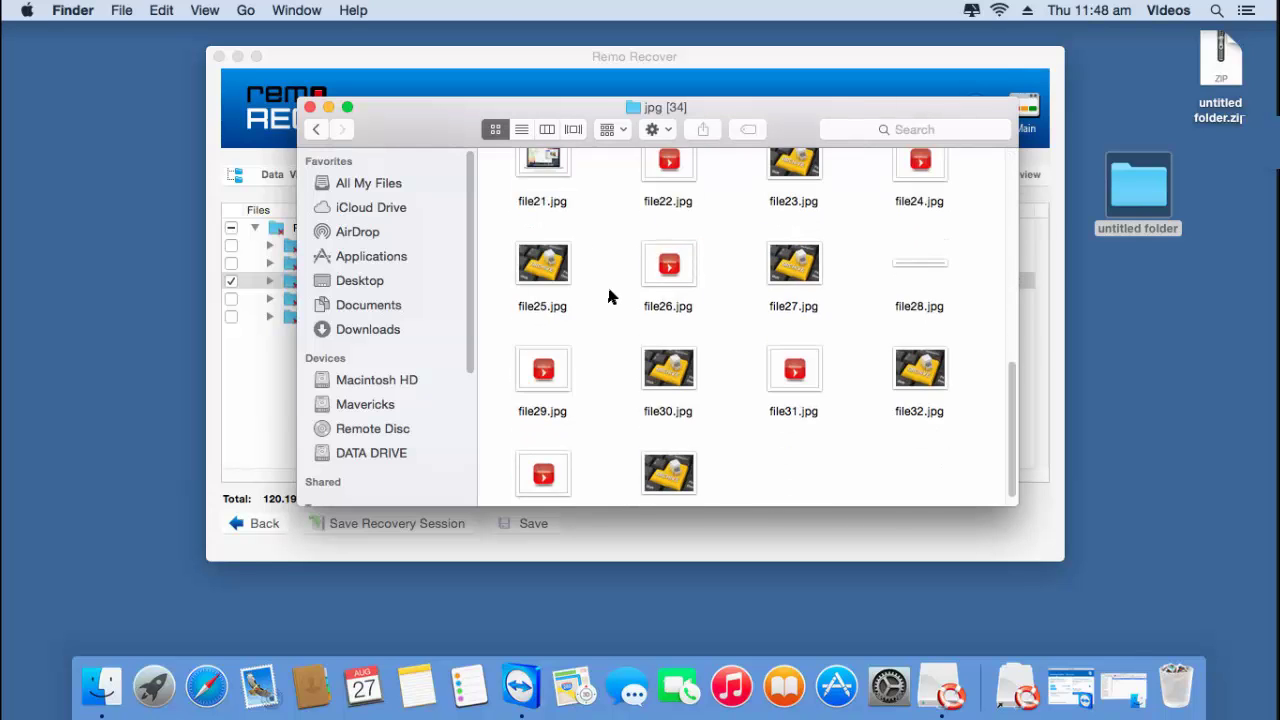
scroll(611, 296, "up", 8)
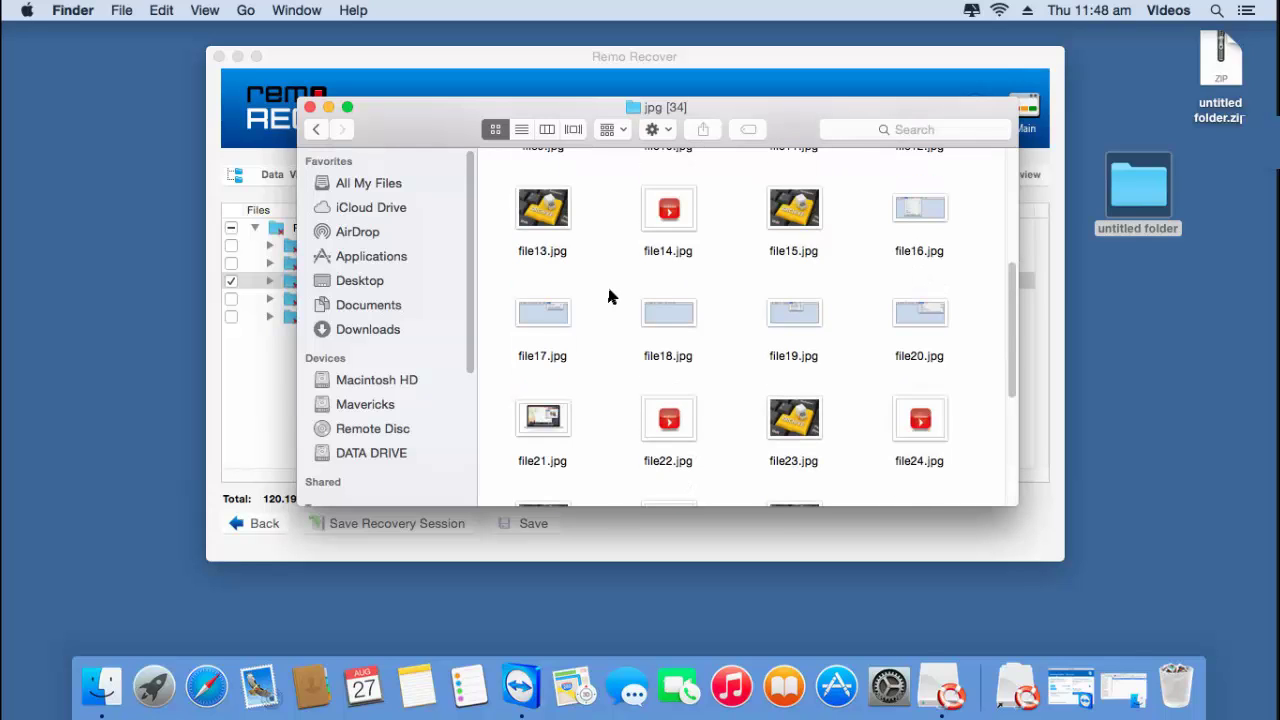
scroll(610, 296, "up", 3)
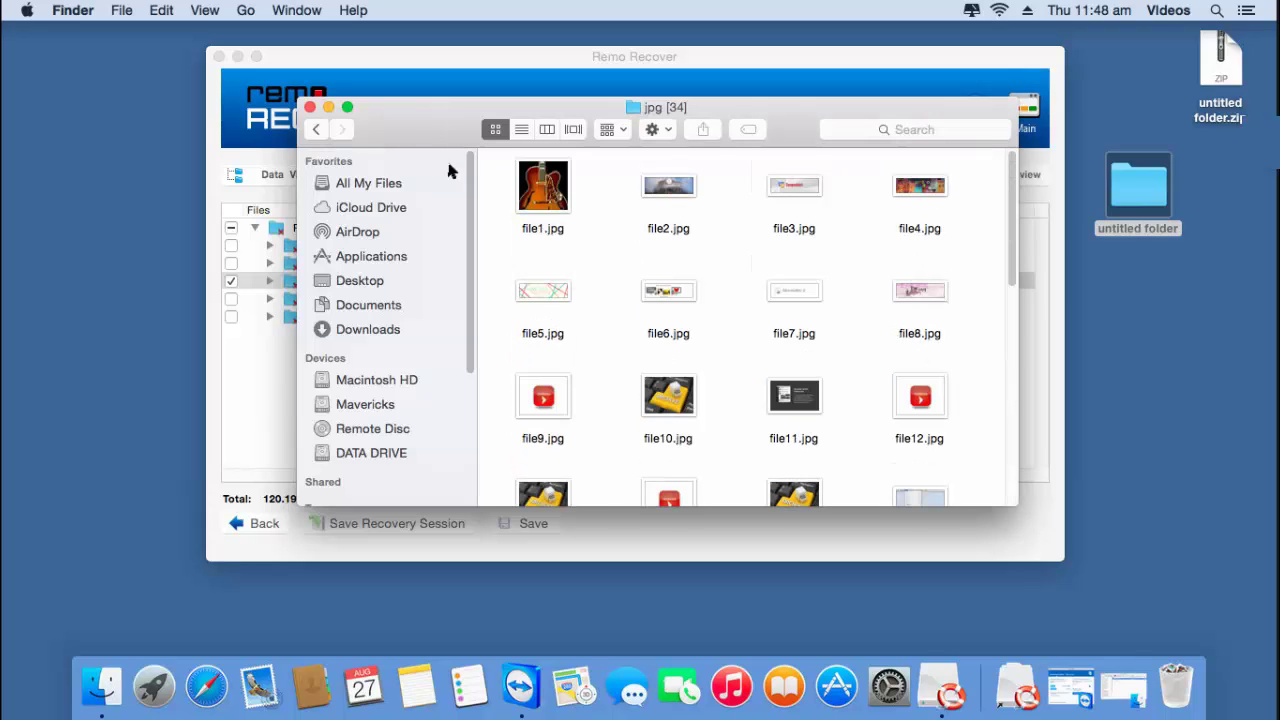
left_click(317, 130)
left_click(317, 131)
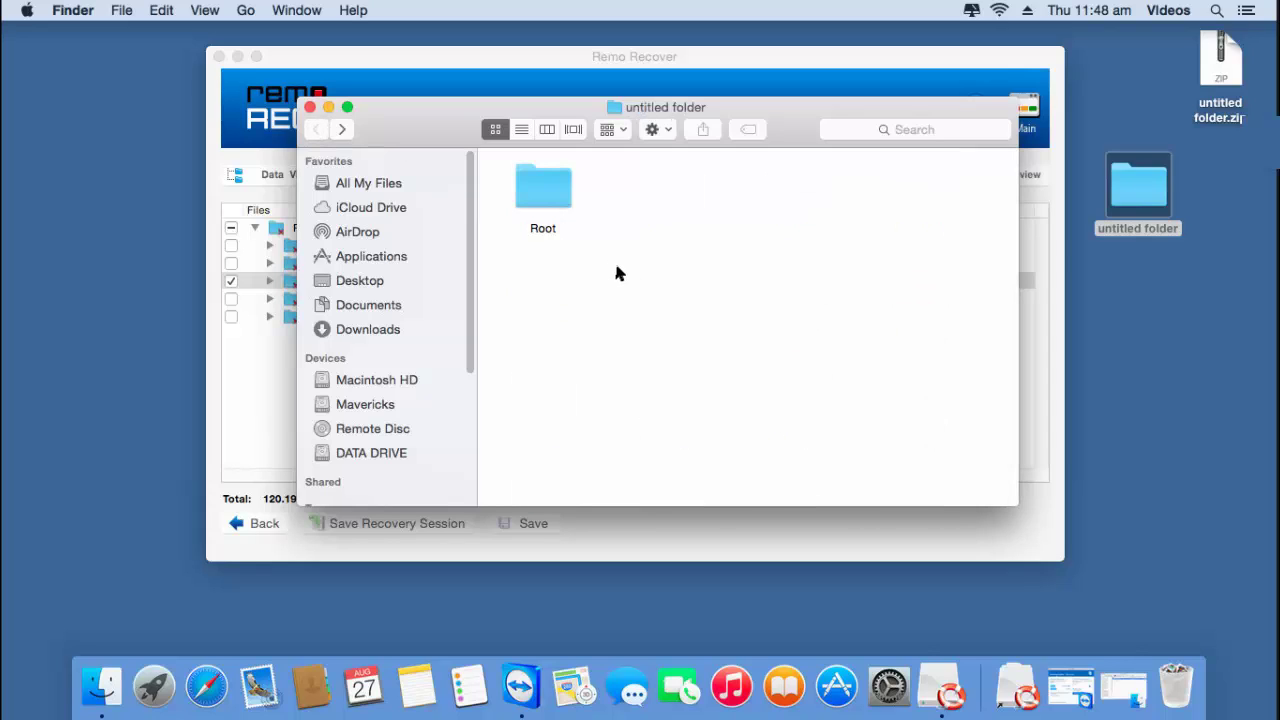